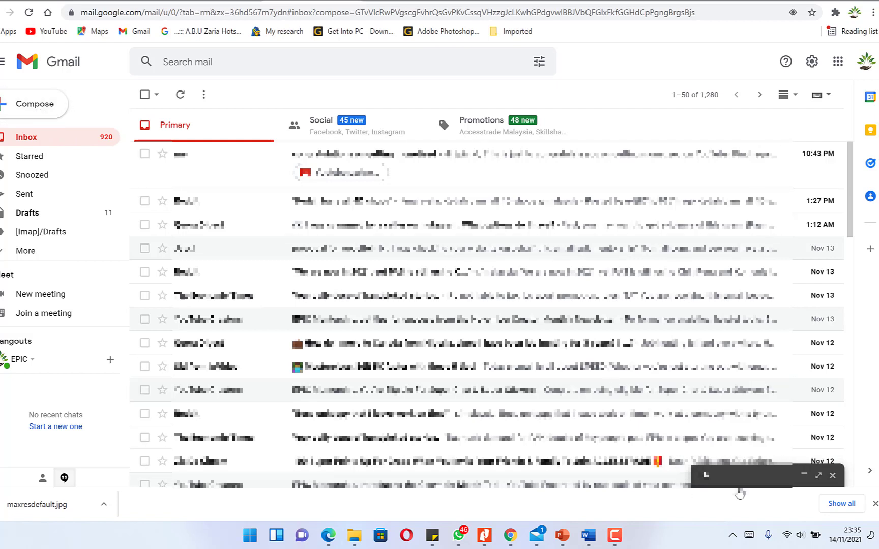
- Restore the minimized Hi draft and clear its recipient, keeping the subject Hi
{"action": "left_click", "coordinate": [800, 476]}
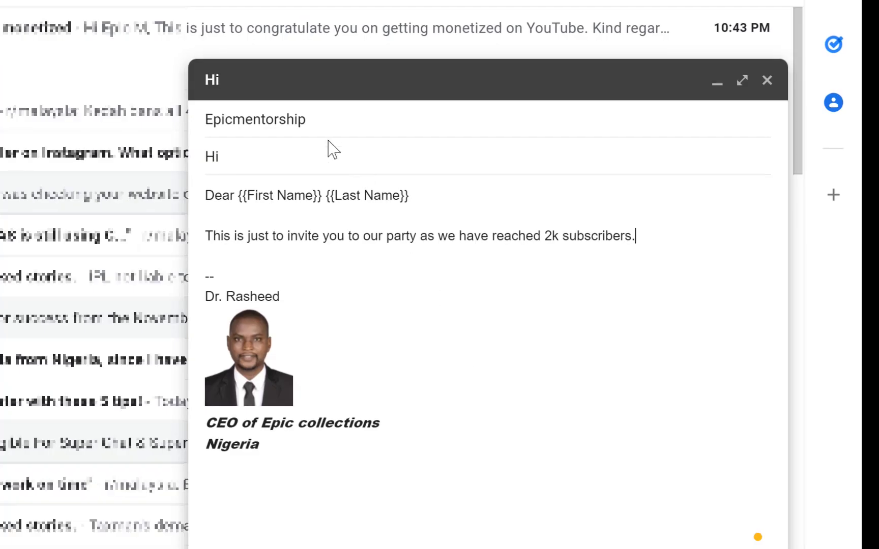
{"action": "left_click", "coordinate": [254, 122]}
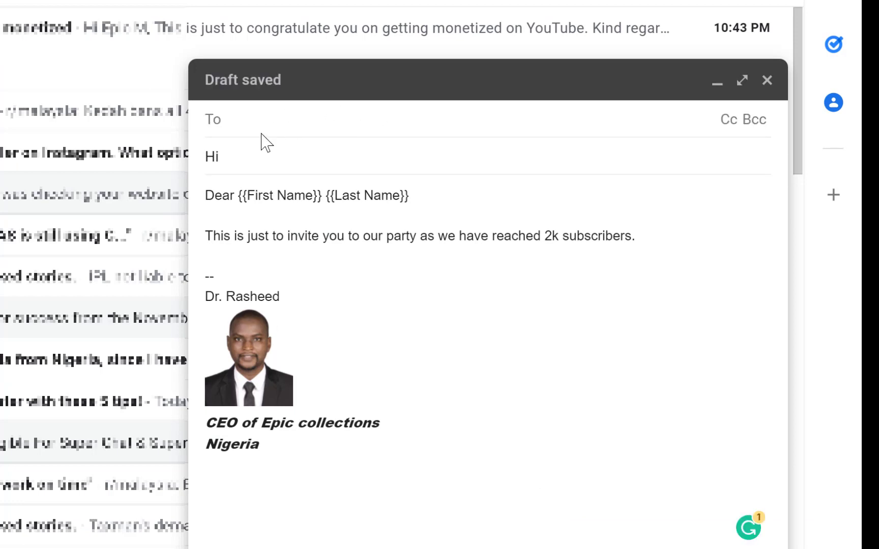
{"action": "left_click", "coordinate": [241, 148]}
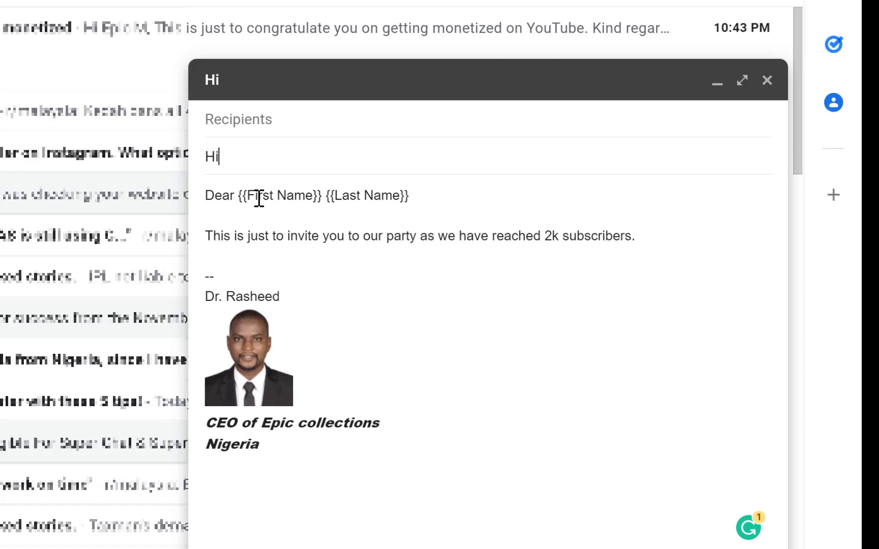
- Check the {{First Name}} and {{Last Name}} placeholders in the Dear greeting
{"action": "left_click_drag", "start_coordinate": [253, 193], "coordinate": [284, 191]}
{"action": "left_click", "coordinate": [305, 195]}
{"action": "left_click_drag", "start_coordinate": [341, 195], "coordinate": [381, 195]}
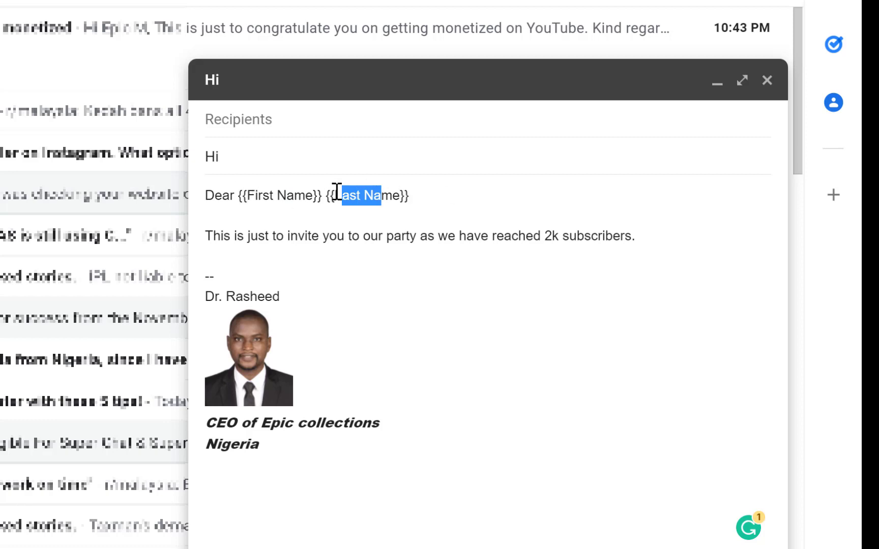
{"action": "left_click", "coordinate": [392, 198]}
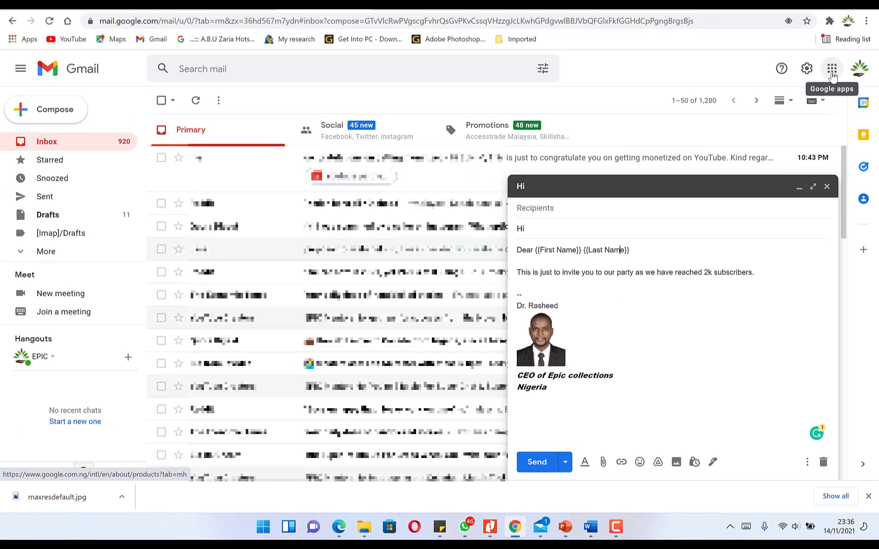
- Create a blank spreadsheet in Google Sheets from the Google apps grid
{"action": "left_click", "coordinate": [832, 75]}
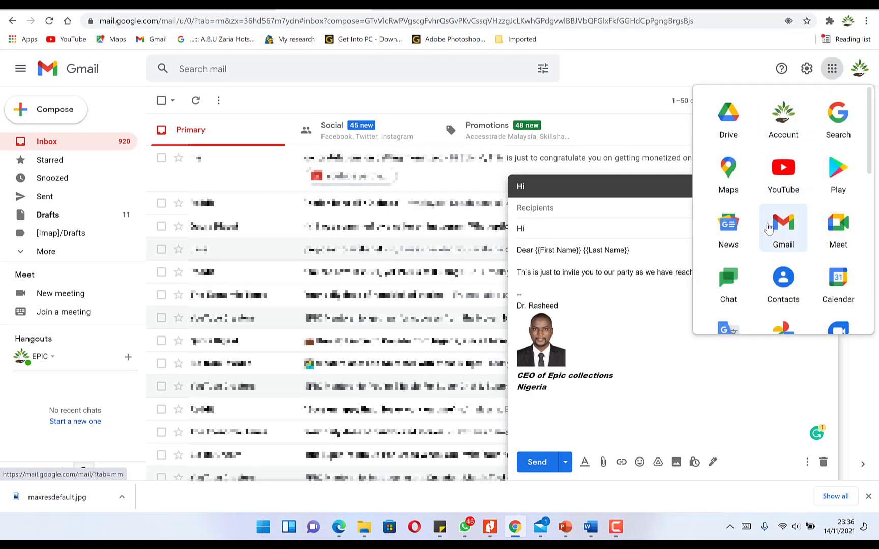
{"action": "scroll", "coordinate": [768, 229], "scroll_direction": "down", "scroll_amount": 3}
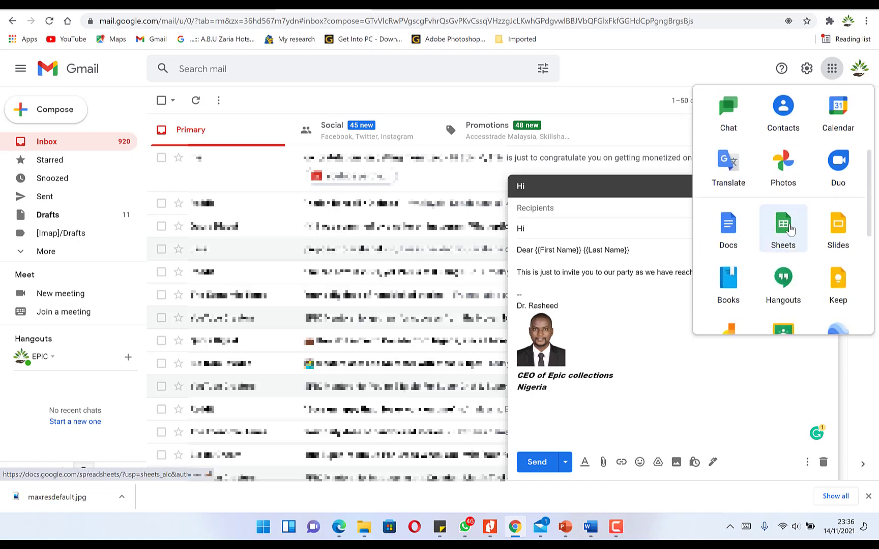
{"action": "left_click", "coordinate": [783, 225]}
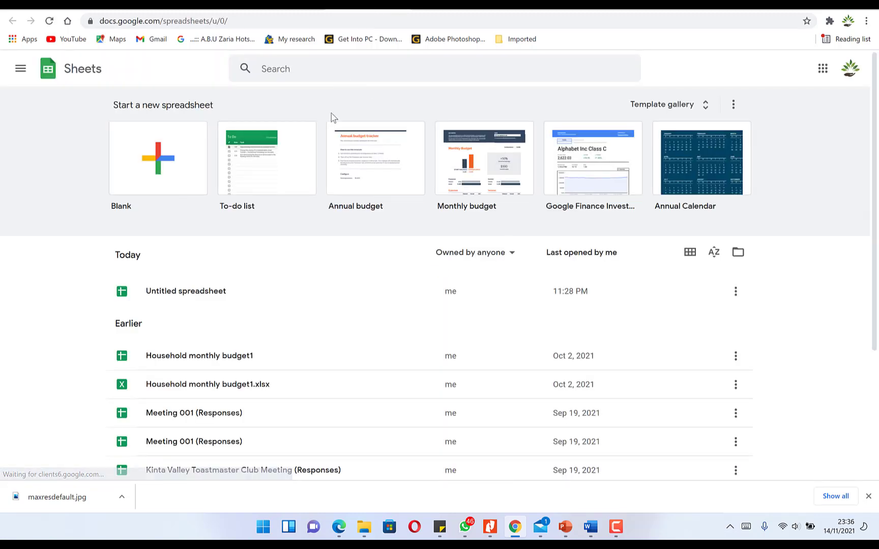
{"action": "left_click", "coordinate": [154, 162]}
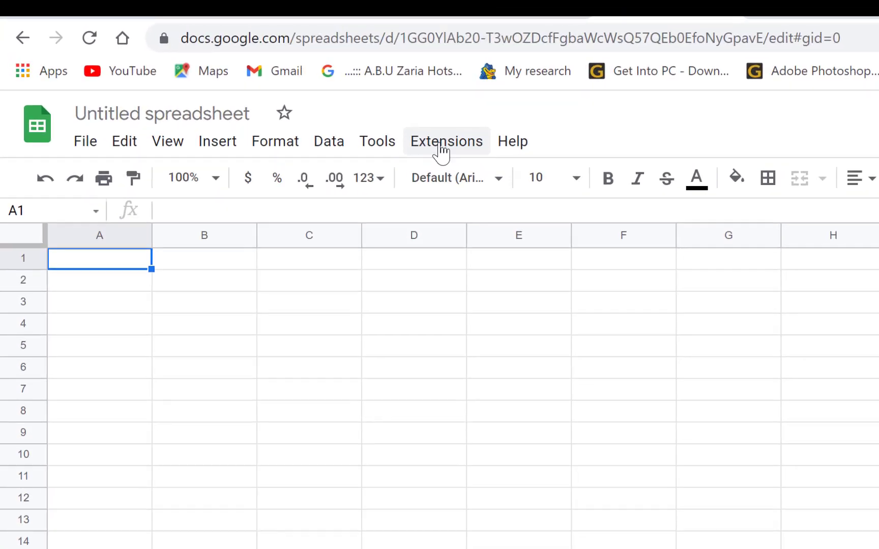
- Search the add-on Marketplace for 'mail' and pick the Mergo mail merge suggestion
{"action": "left_click", "coordinate": [240, 81]}
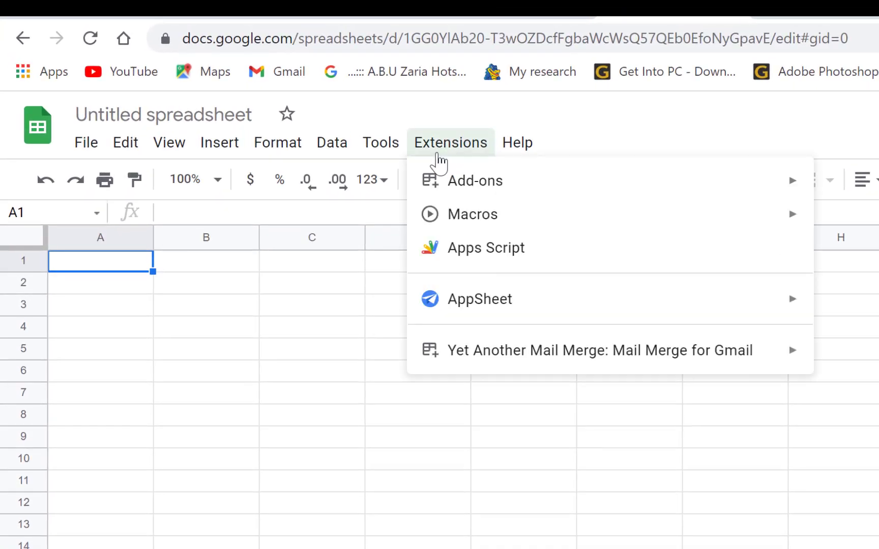
{"action": "mouse_move", "coordinate": [489, 193]}
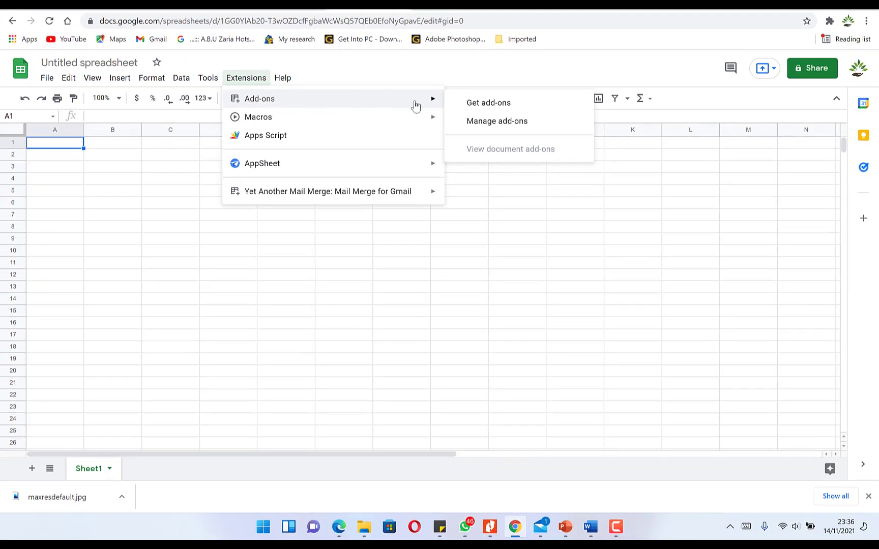
{"action": "left_click", "coordinate": [493, 106]}
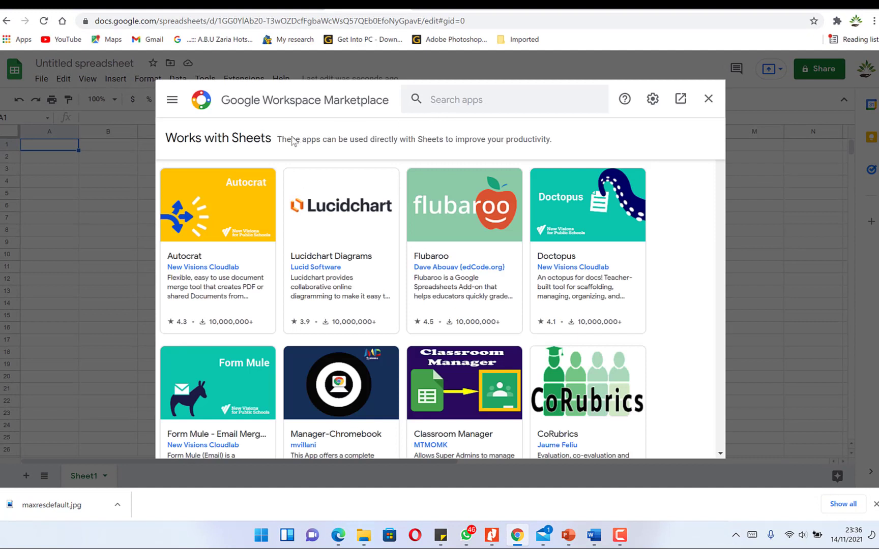
{"action": "left_click", "coordinate": [454, 98]}
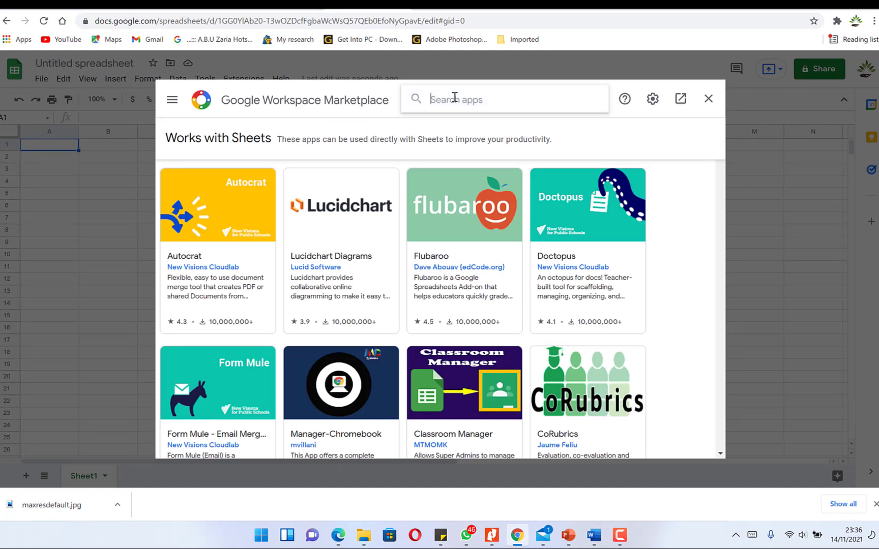
{"action": "type", "text": "mail"}
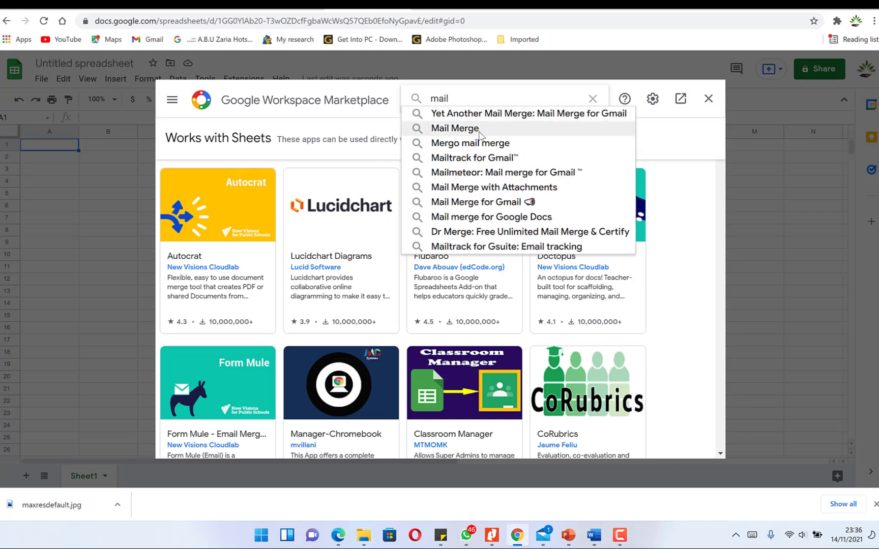
{"action": "left_click", "coordinate": [477, 144]}
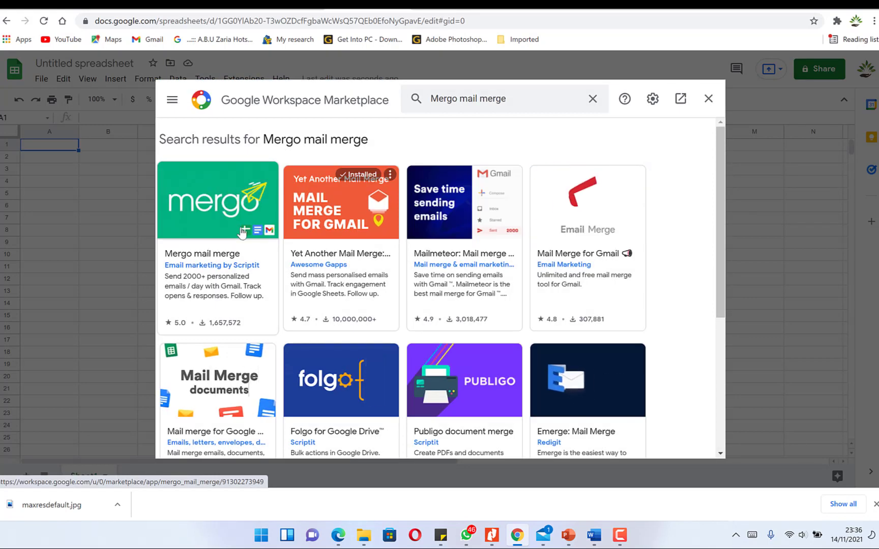
- Install Mergo mail merge and allow it access to the chosen Google account
{"action": "left_click", "coordinate": [209, 232]}
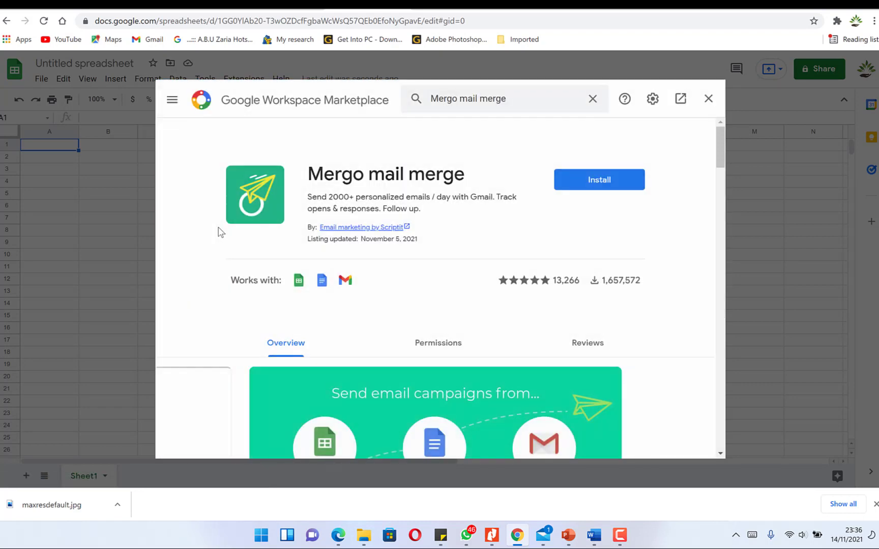
{"action": "left_click", "coordinate": [587, 180]}
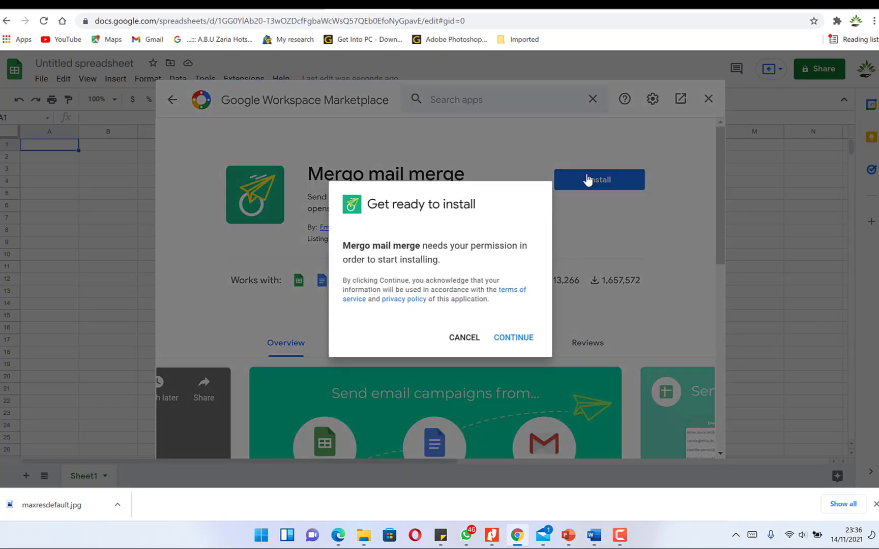
{"action": "left_click", "coordinate": [515, 337]}
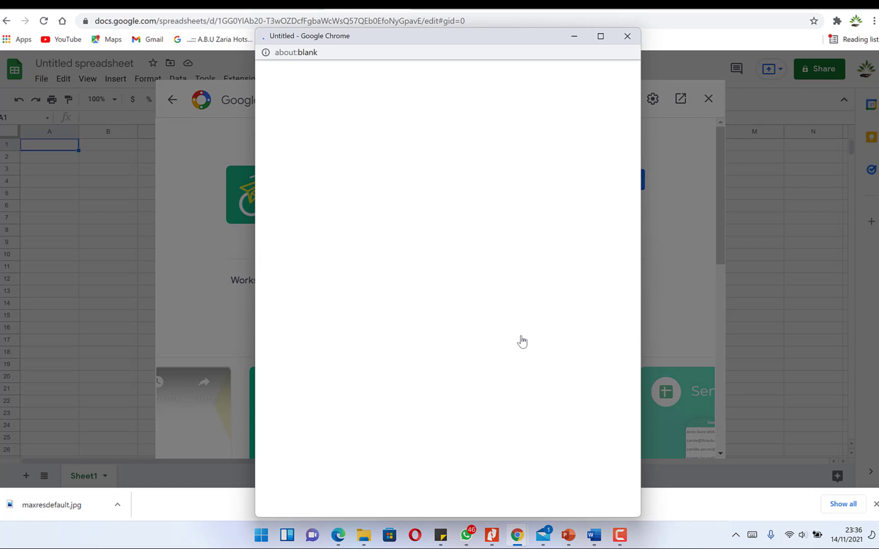
{"action": "left_click", "coordinate": [394, 285]}
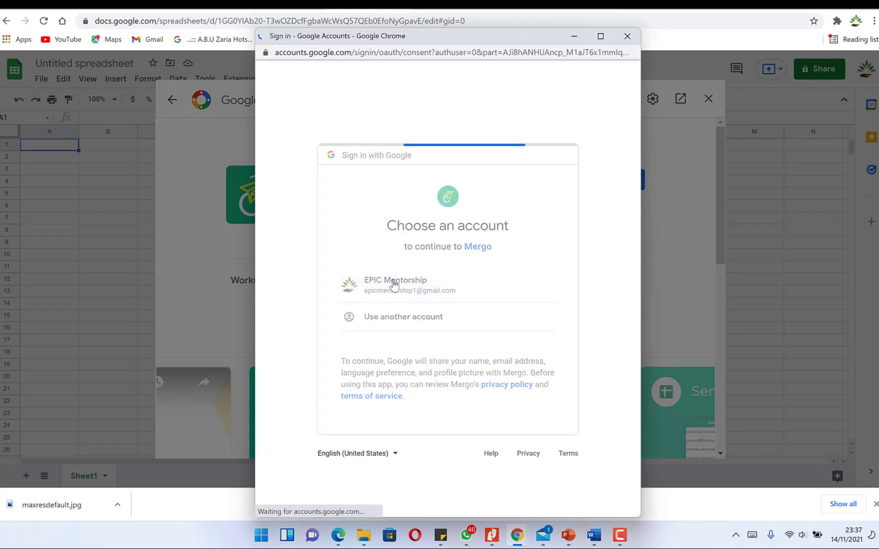
{"action": "scroll", "coordinate": [447, 356], "scroll_direction": "down", "scroll_amount": 5}
{"action": "left_click", "coordinate": [508, 439]}
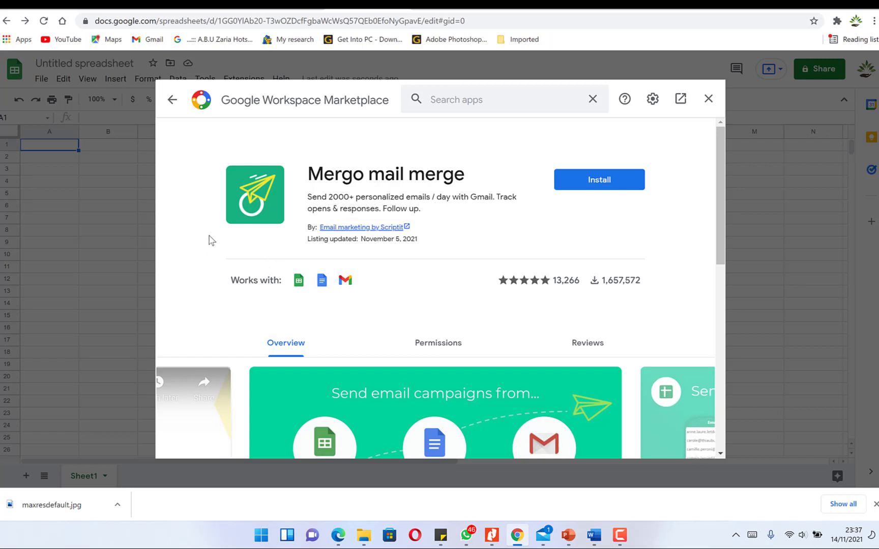
- Finish the Mergo installation, dismiss the confirmation and close the Marketplace
{"action": "left_click", "coordinate": [620, 180]}
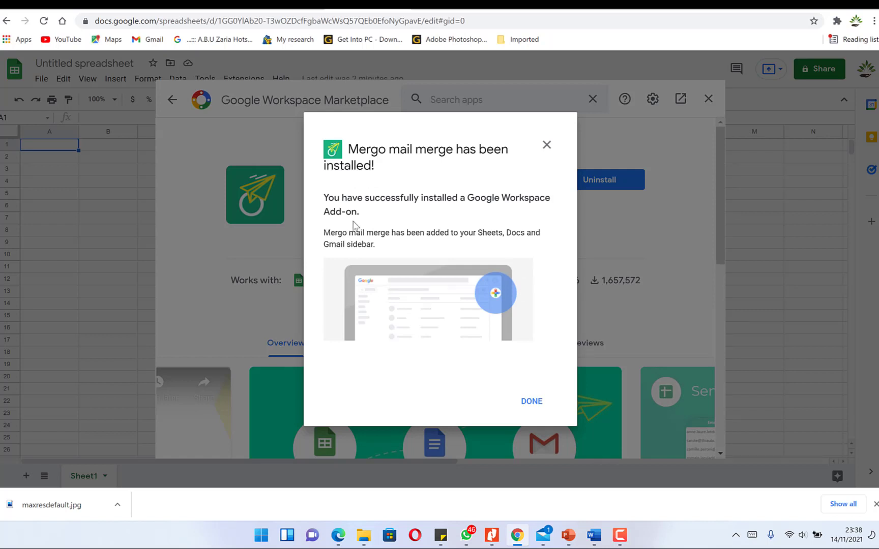
{"action": "left_click", "coordinate": [531, 401]}
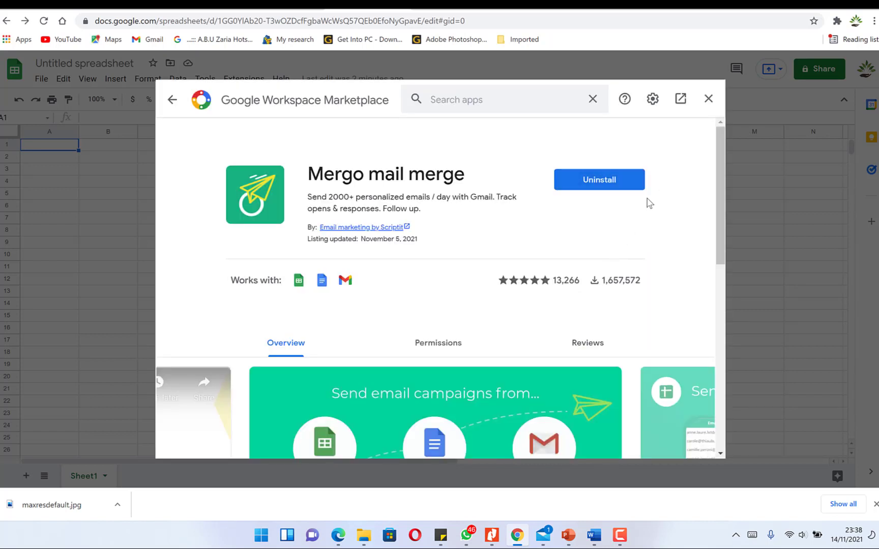
{"action": "left_click", "coordinate": [708, 99]}
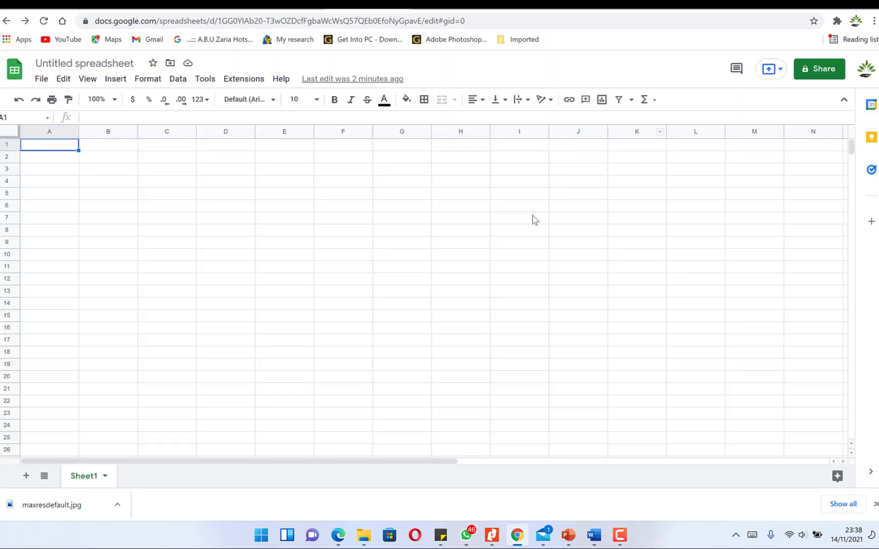
- Reload the sheet, open Mergo's Mail Merge form and list the available Gmail drafts
{"action": "left_click", "coordinate": [43, 21]}
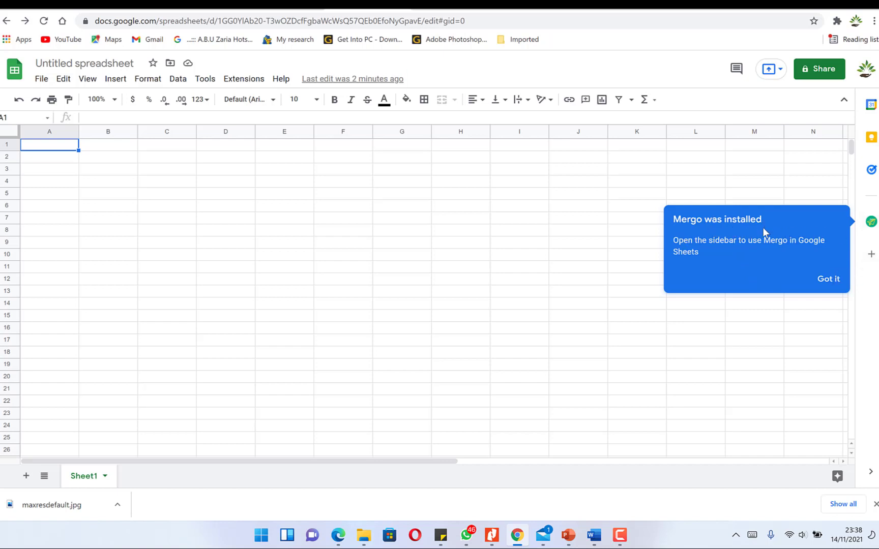
{"action": "left_click", "coordinate": [837, 283]}
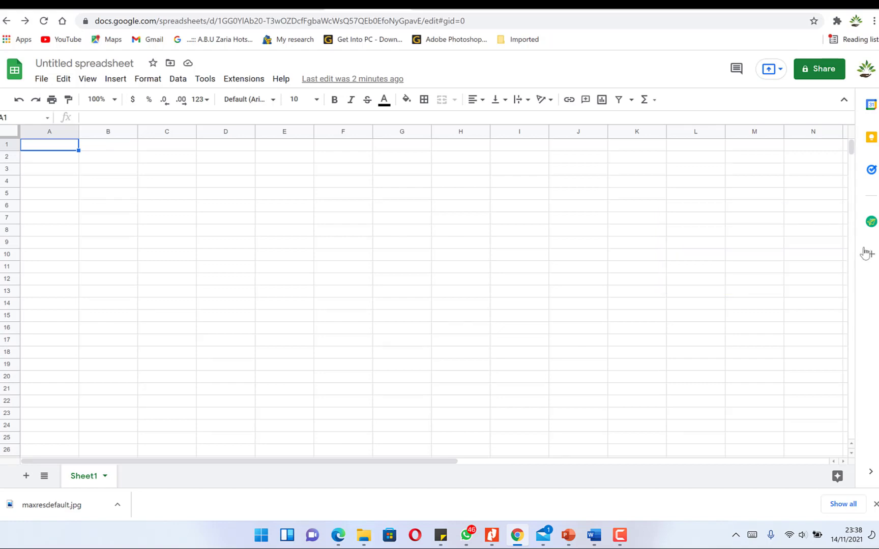
{"action": "left_click", "coordinate": [871, 221]}
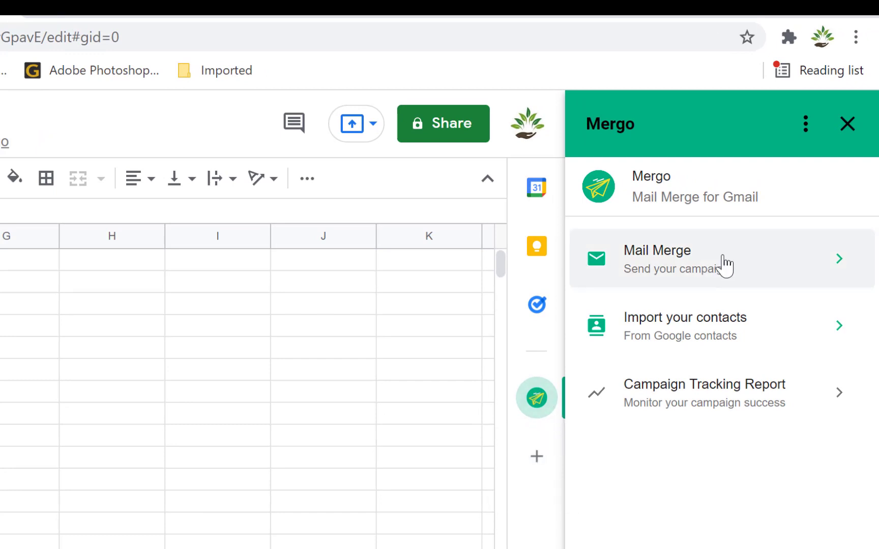
{"action": "left_click", "coordinate": [782, 266]}
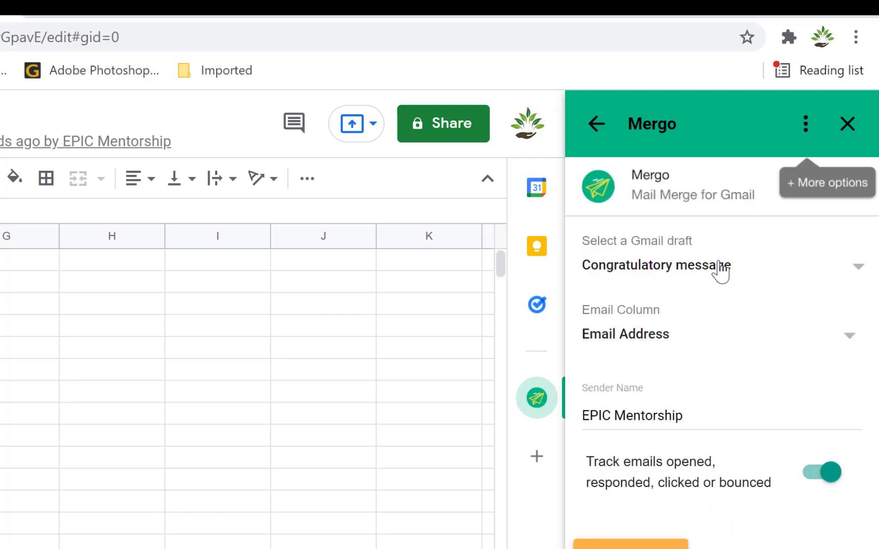
{"action": "left_click", "coordinate": [863, 262]}
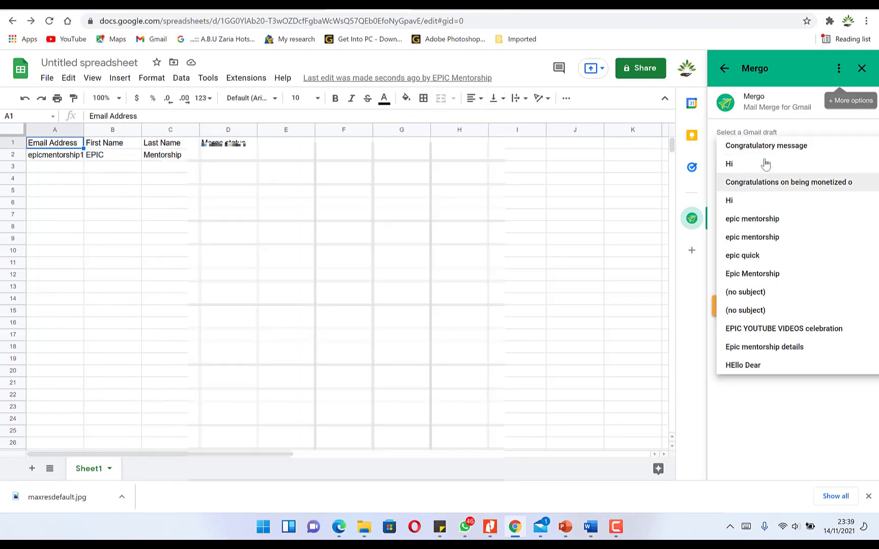
- Choose the Hi draft as the merge template and widen column A to fit email addresses
{"action": "left_click", "coordinate": [744, 165]}
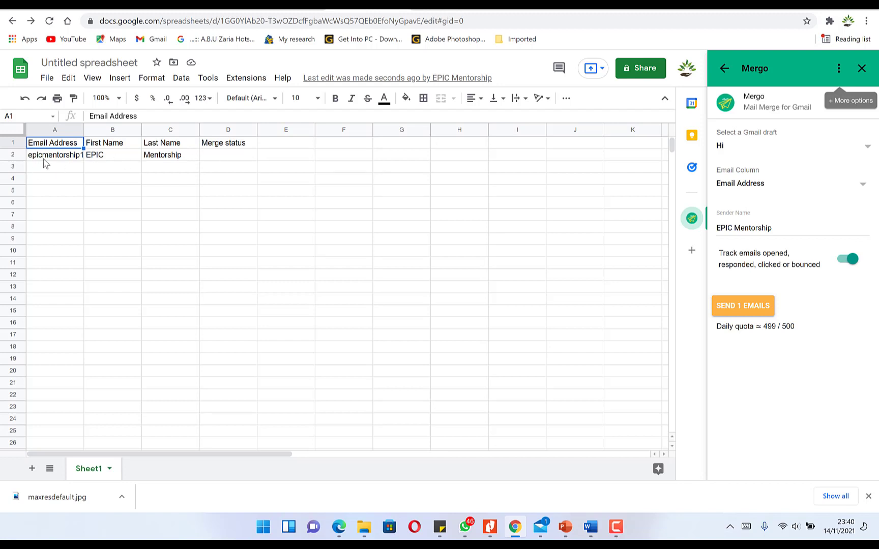
{"action": "mouse_move", "coordinate": [69, 157]}
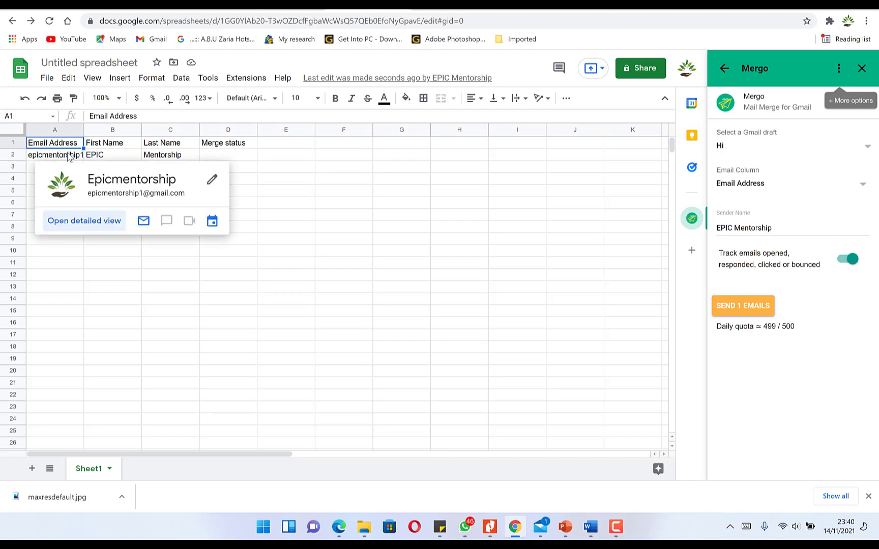
{"action": "left_click_drag", "start_coordinate": [84, 131], "coordinate": [138, 131]}
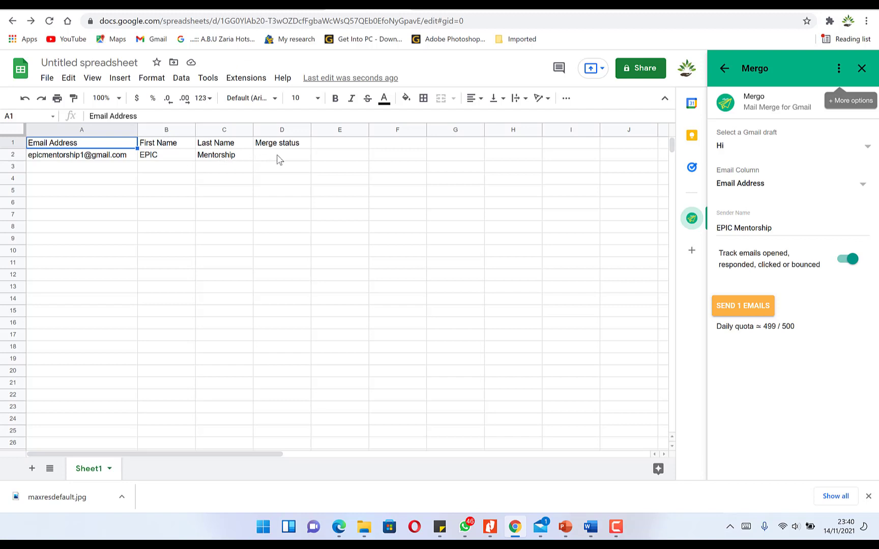
- Enter the second contact's e-mail address, first name and last name in row 3
{"action": "left_click", "coordinate": [75, 169]}
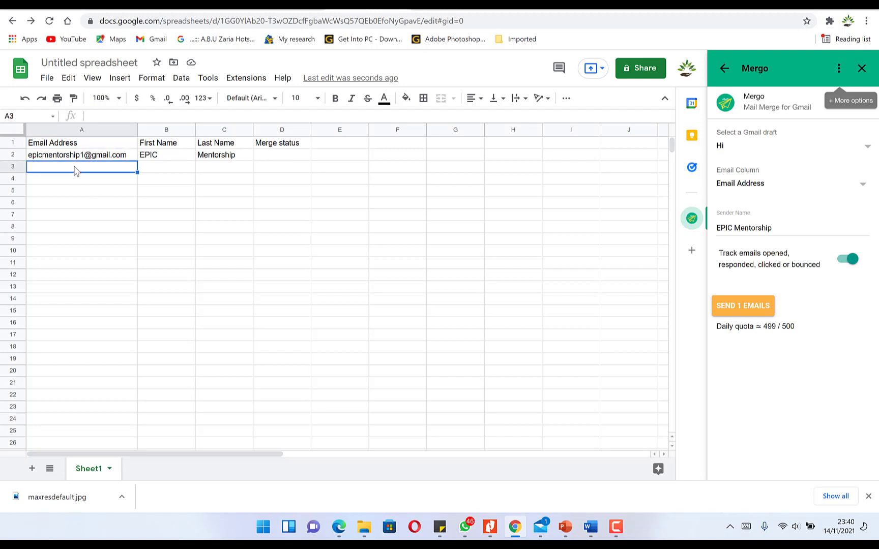
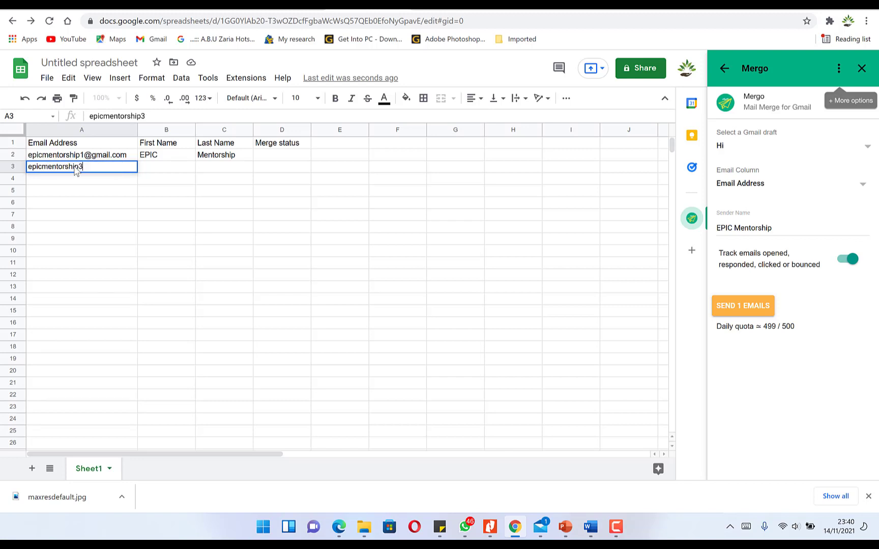
{"action": "key", "text": "Tab"}
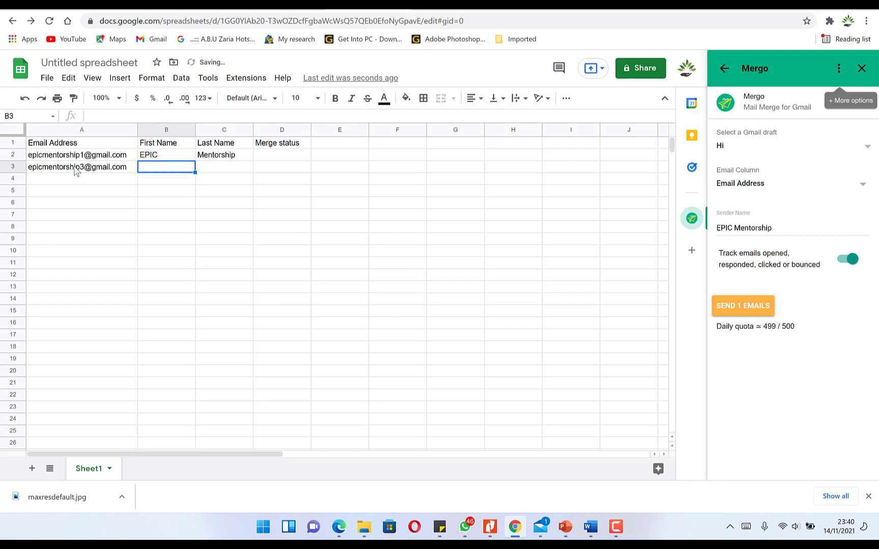
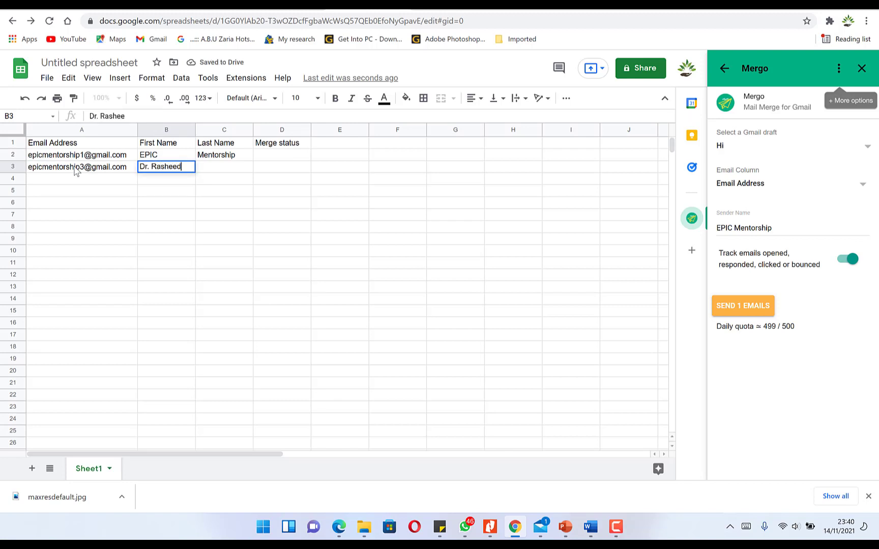
{"action": "key", "text": "Tab"}
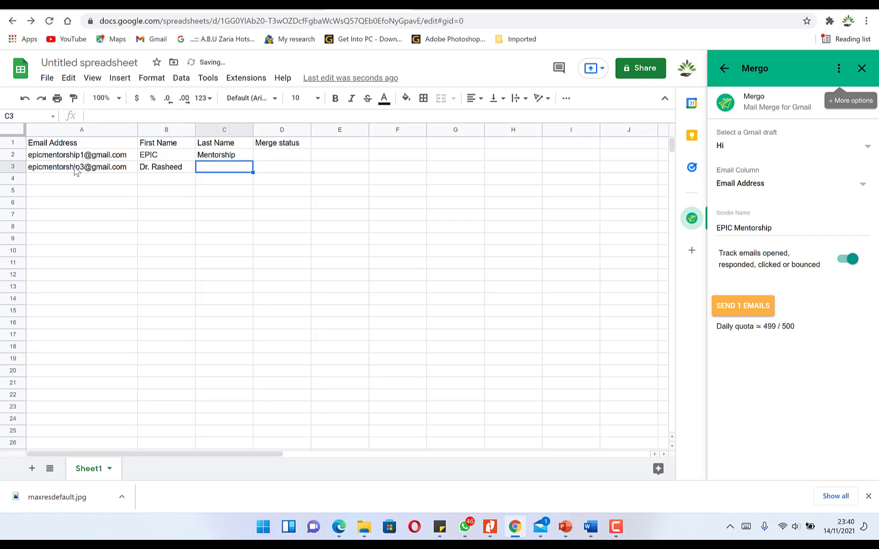
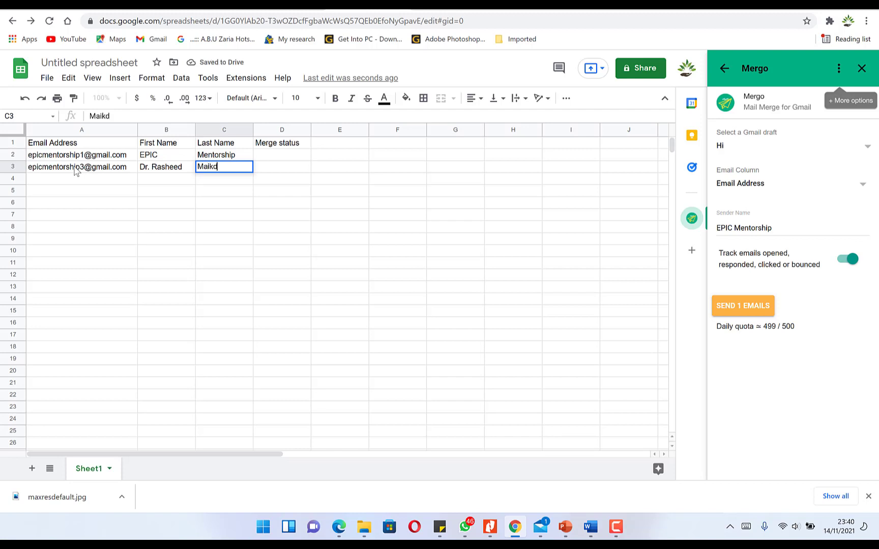
- Enter the third contact's e-mail address, first name and last name in row 4
{"action": "left_click", "coordinate": [92, 181]}
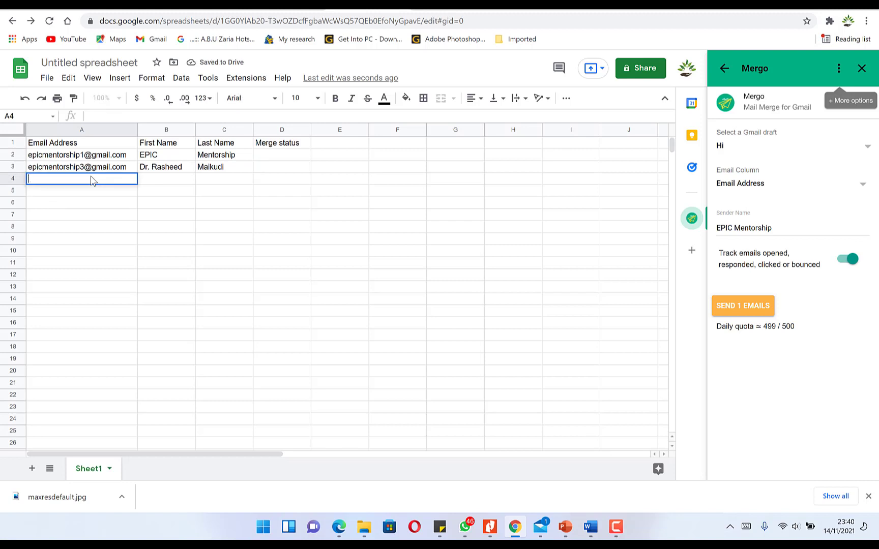
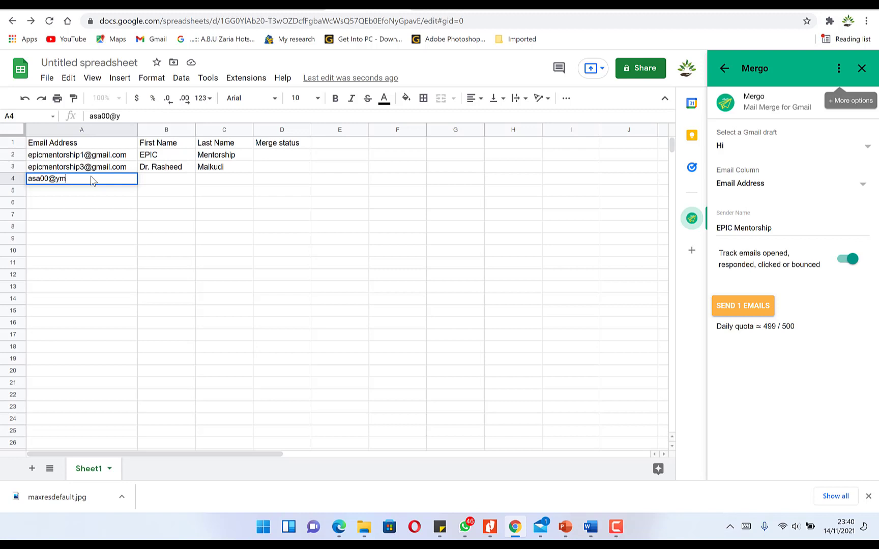
{"action": "key", "text": "Tab"}
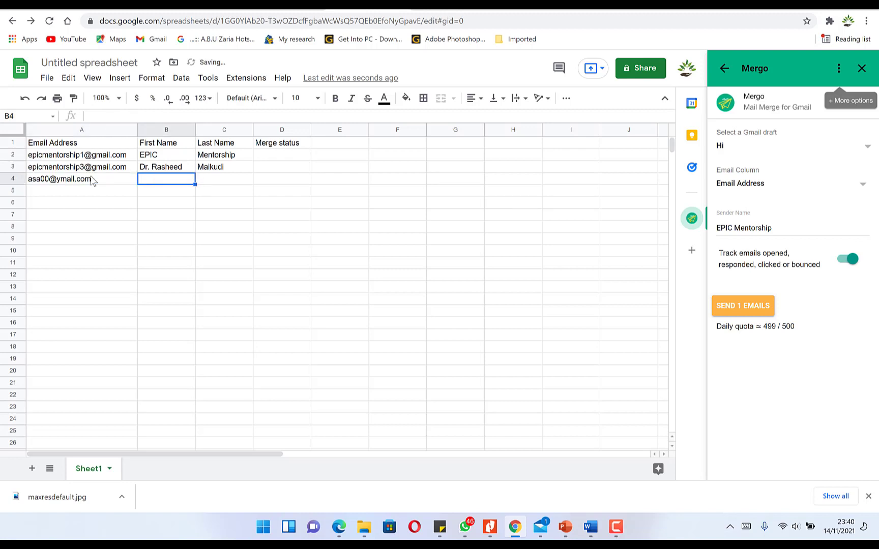
{"action": "key", "text": "Tab"}
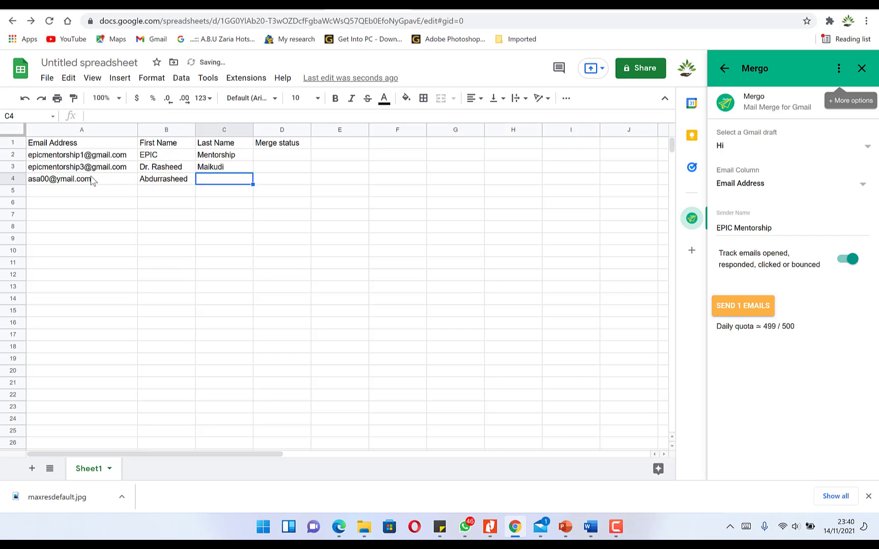
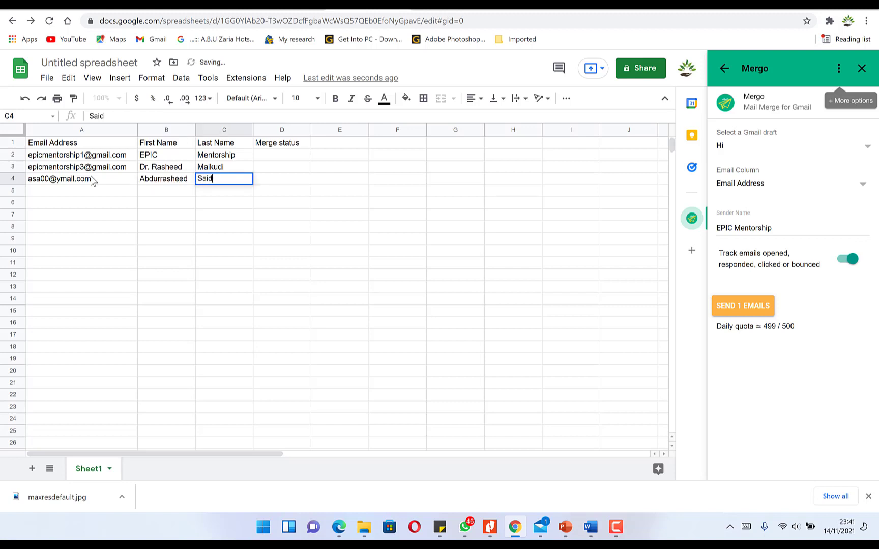
- Reopen Mergo and refresh it so the merge counts all three contacts
{"action": "left_click", "coordinate": [104, 252]}
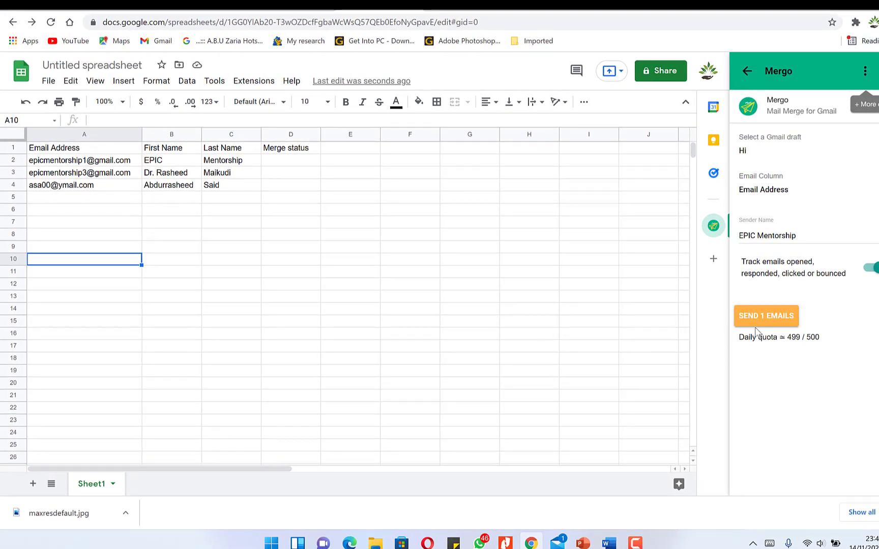
{"action": "left_click", "coordinate": [713, 226]}
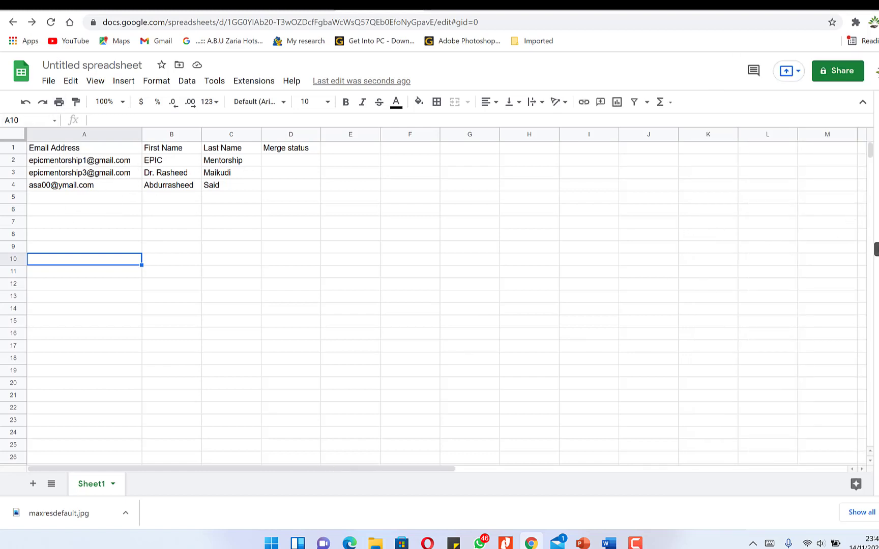
{"action": "left_click", "coordinate": [878, 229]}
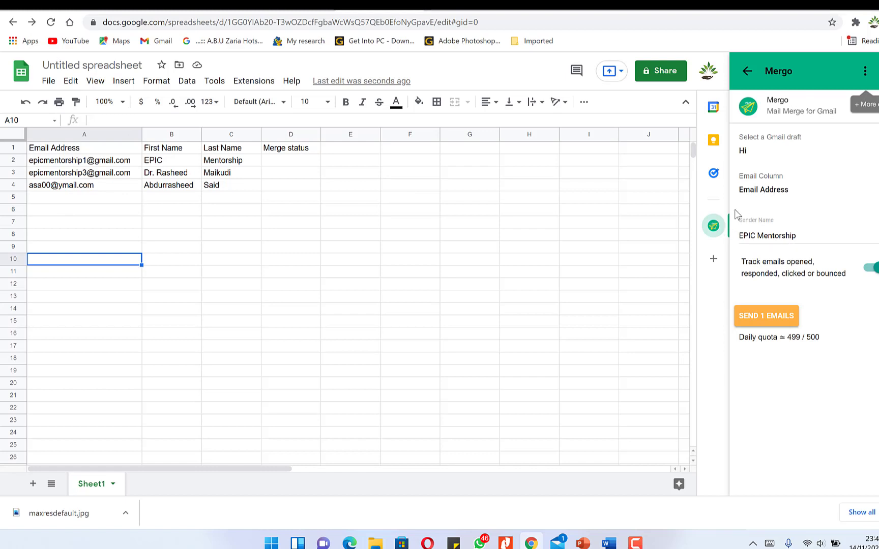
{"action": "left_click", "coordinate": [864, 70]}
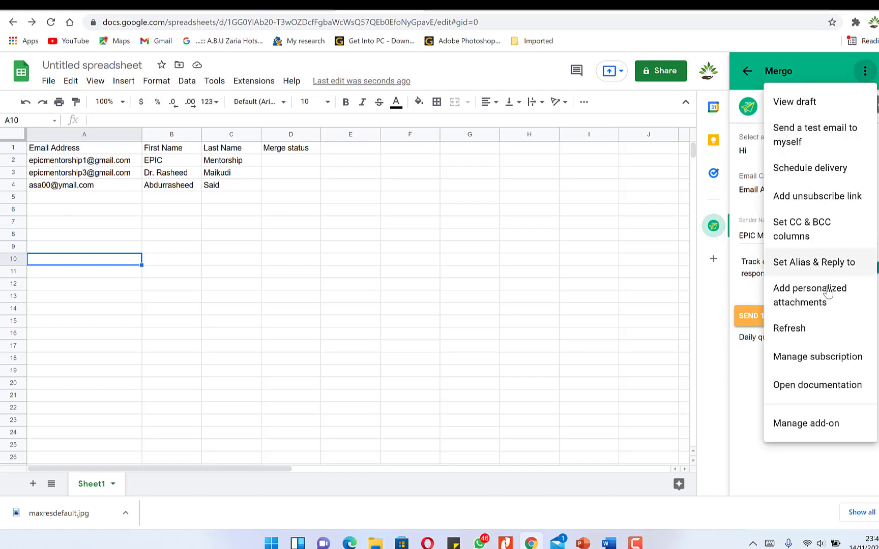
{"action": "left_click", "coordinate": [819, 329]}
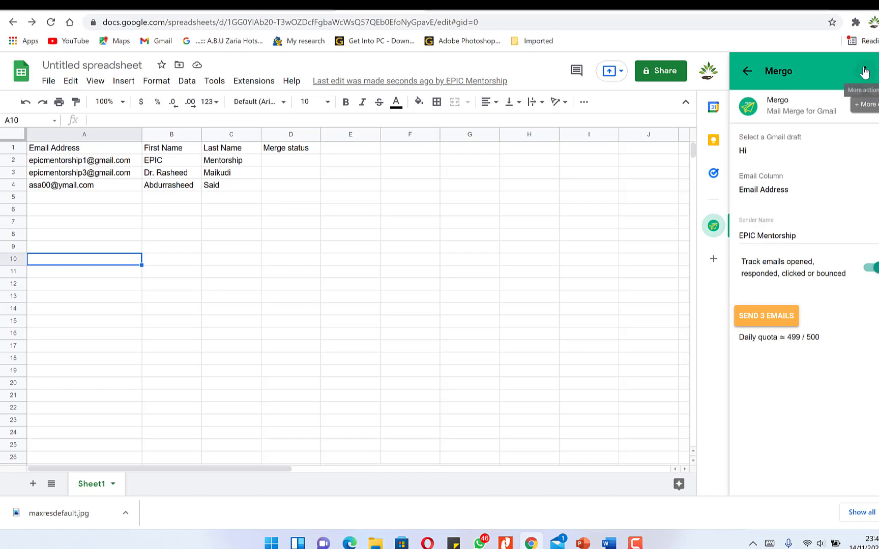
- Send the merge as 3 emails and switch to Gmail
{"action": "left_click", "coordinate": [772, 320]}
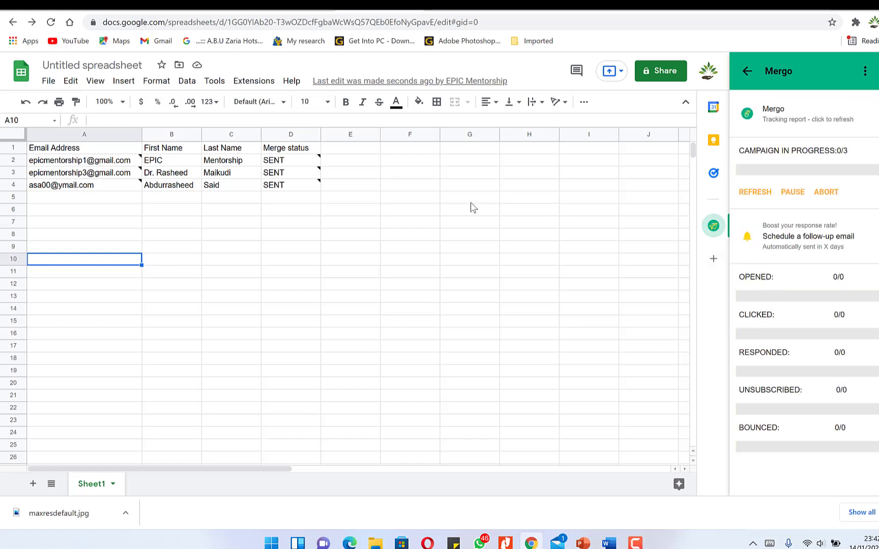
{"action": "mouse_move", "coordinate": [305, 161]}
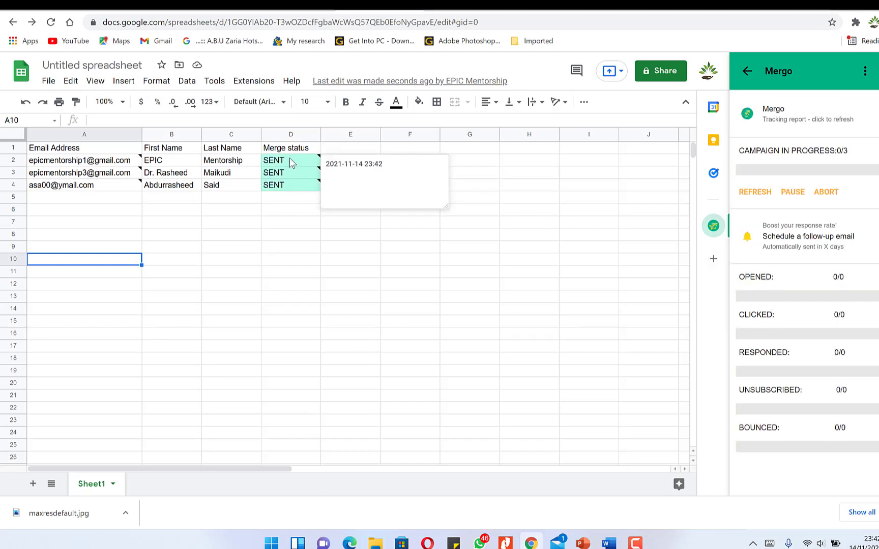
{"action": "mouse_move", "coordinate": [304, 189]}
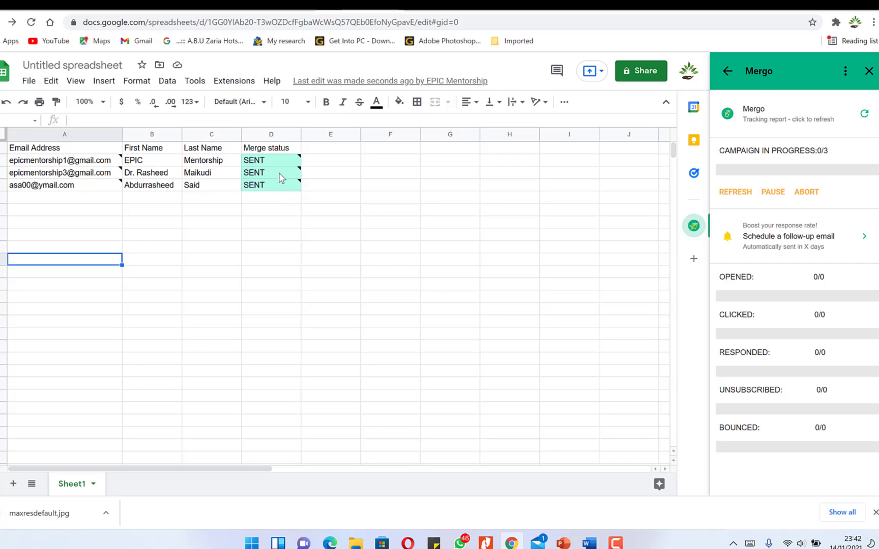
{"action": "left_click", "coordinate": [253, 5]}
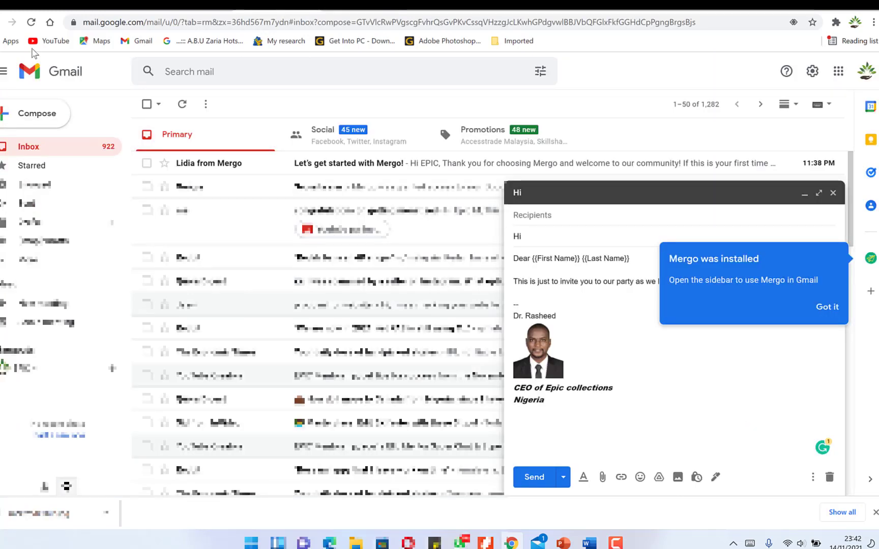
- Reload Gmail, open the personalised Hi email, then return to the spreadsheet
{"action": "left_click", "coordinate": [31, 23]}
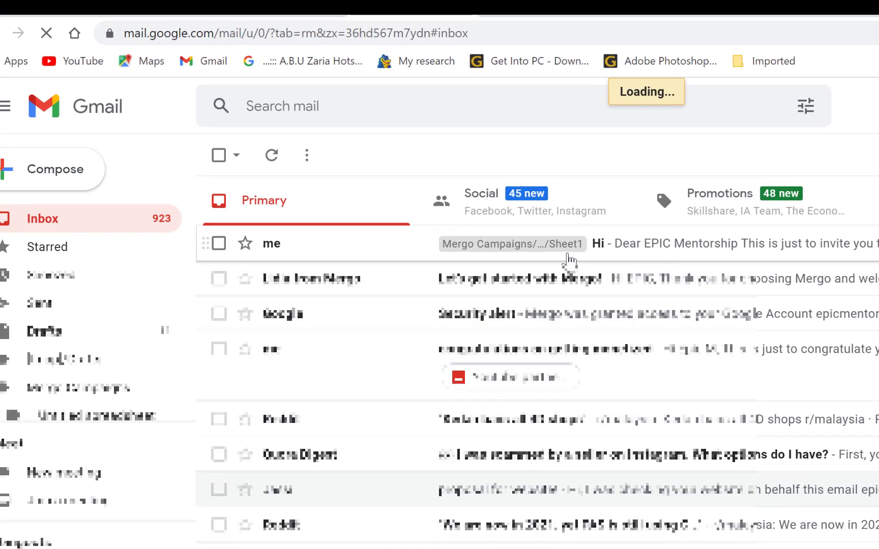
{"action": "left_click", "coordinate": [626, 252]}
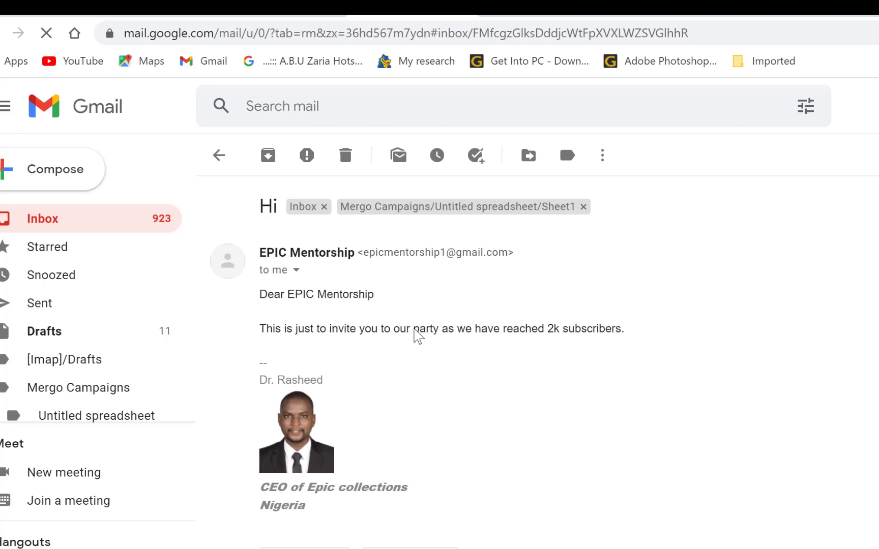
{"action": "left_click", "coordinate": [568, 9]}
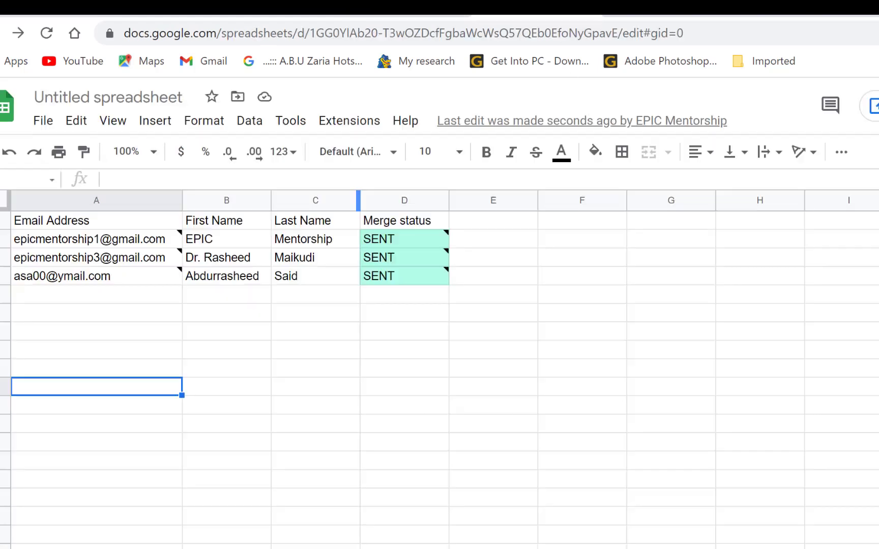
- Reload the sheet to see 1/3 opened with the first contact marked OPENED, then go to Gmail
{"action": "left_click", "coordinate": [47, 32]}
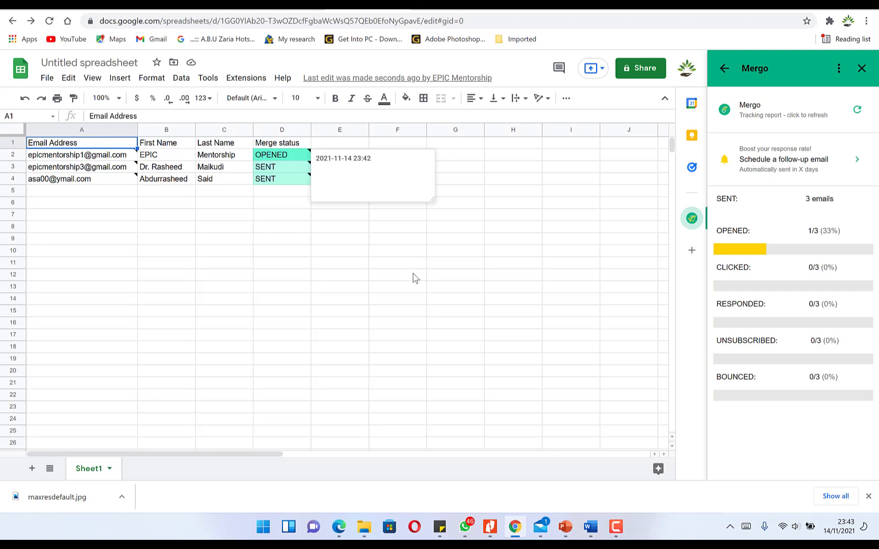
{"action": "left_click", "coordinate": [431, 266]}
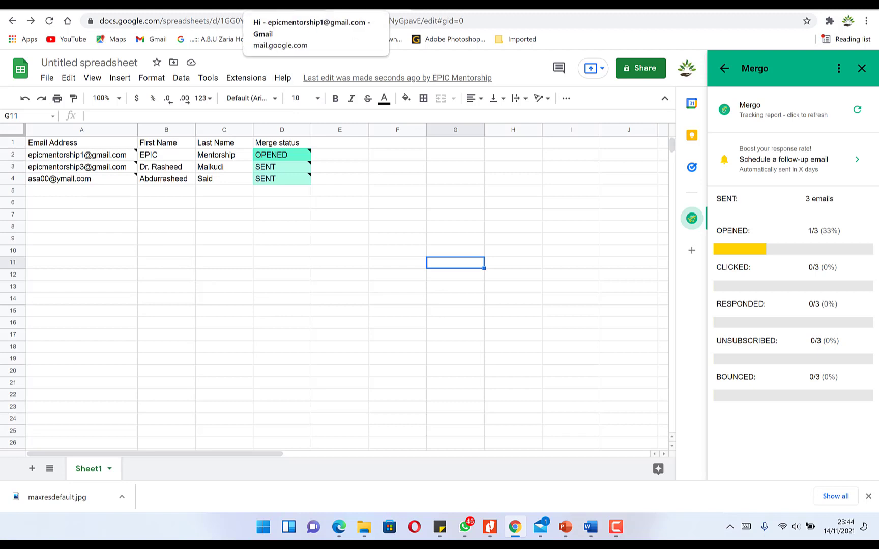
{"action": "left_click", "coordinate": [286, 5]}
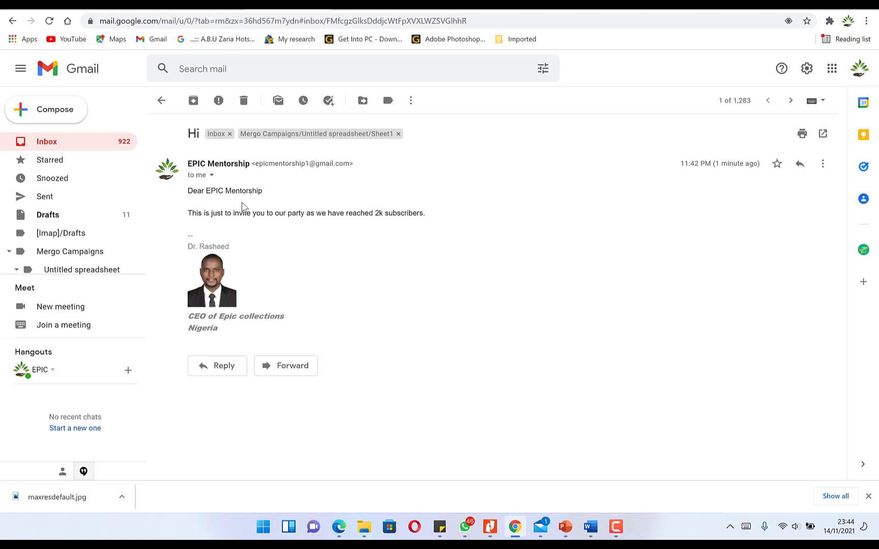
{"action": "key", "text": "ctrl+Tab"}
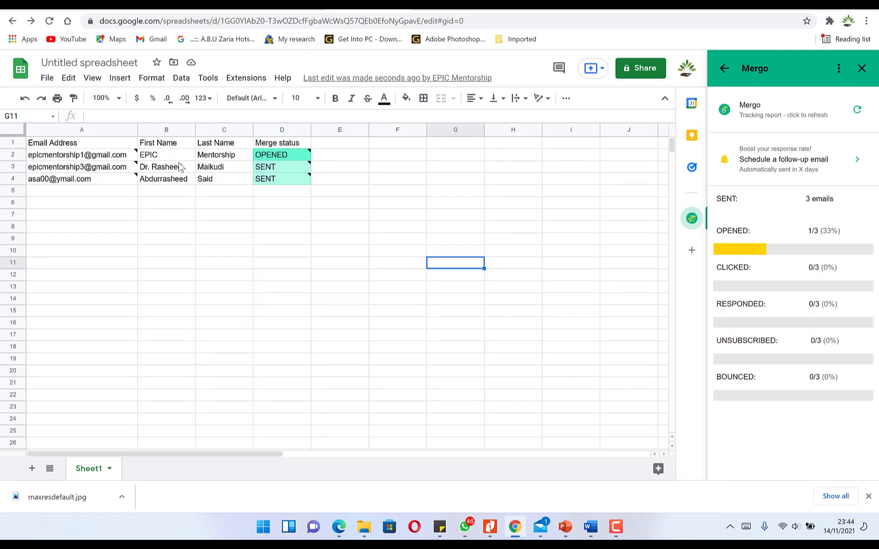
{"action": "left_click", "coordinate": [273, 7]}
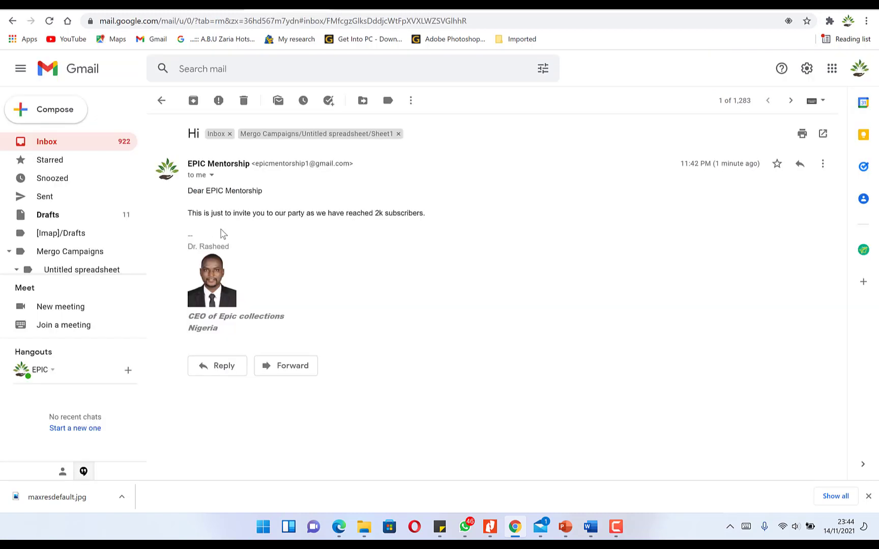